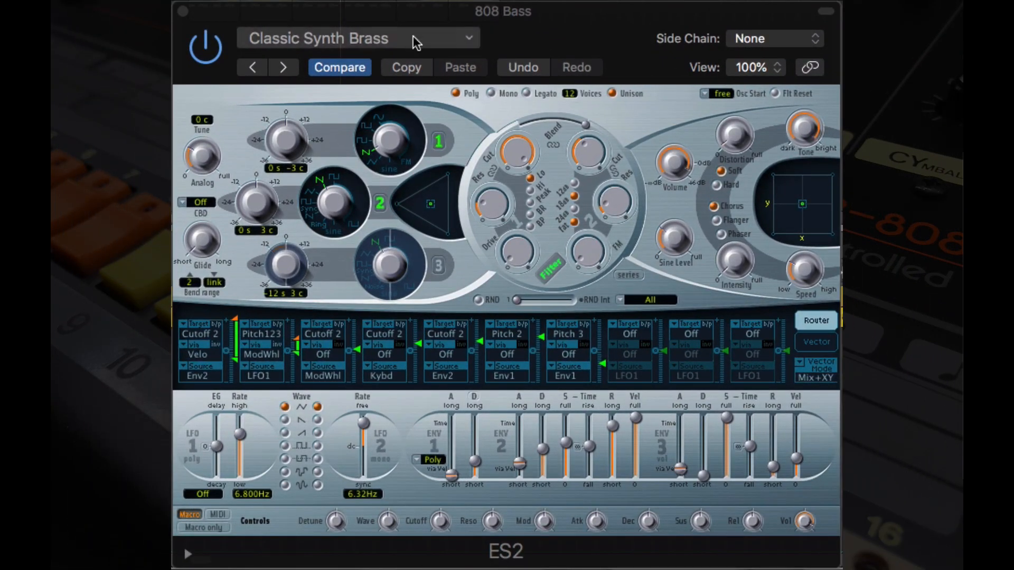
Step: Load the Analog Saw Init preset from the Tutorial Settings into the ES2 synth
click(424, 39)
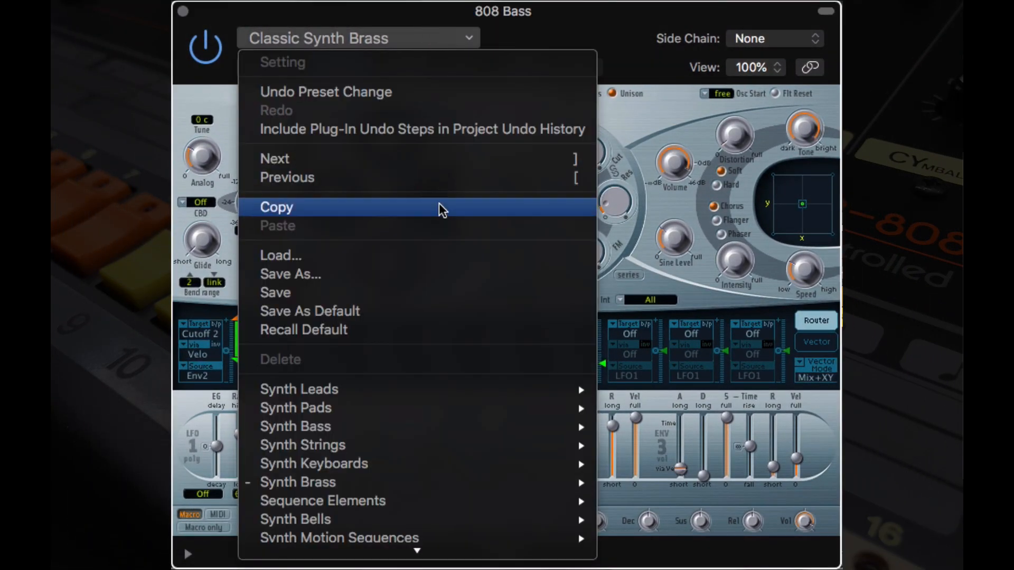
mouse_move(412, 563)
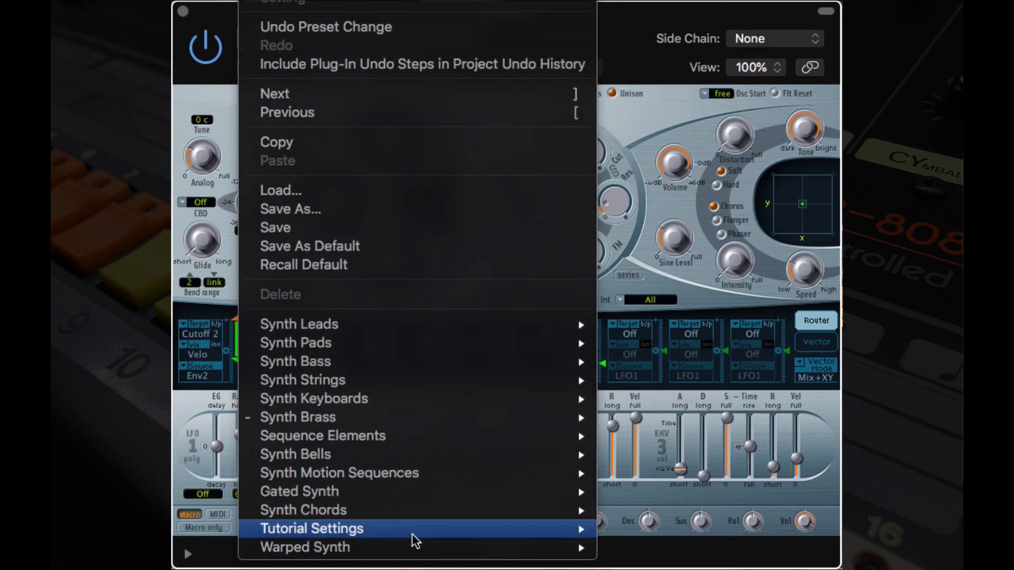
mouse_move(459, 533)
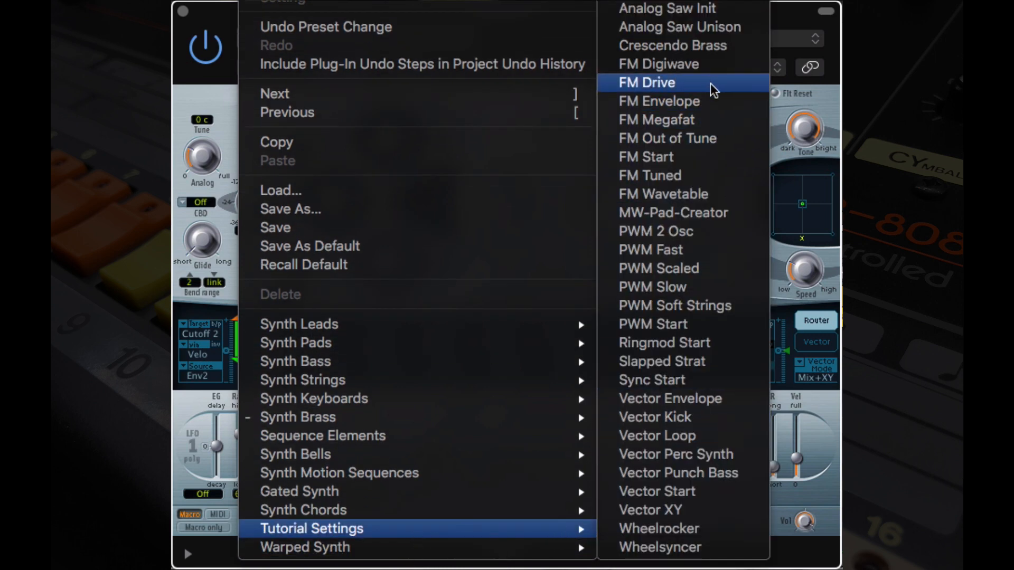
click(726, 16)
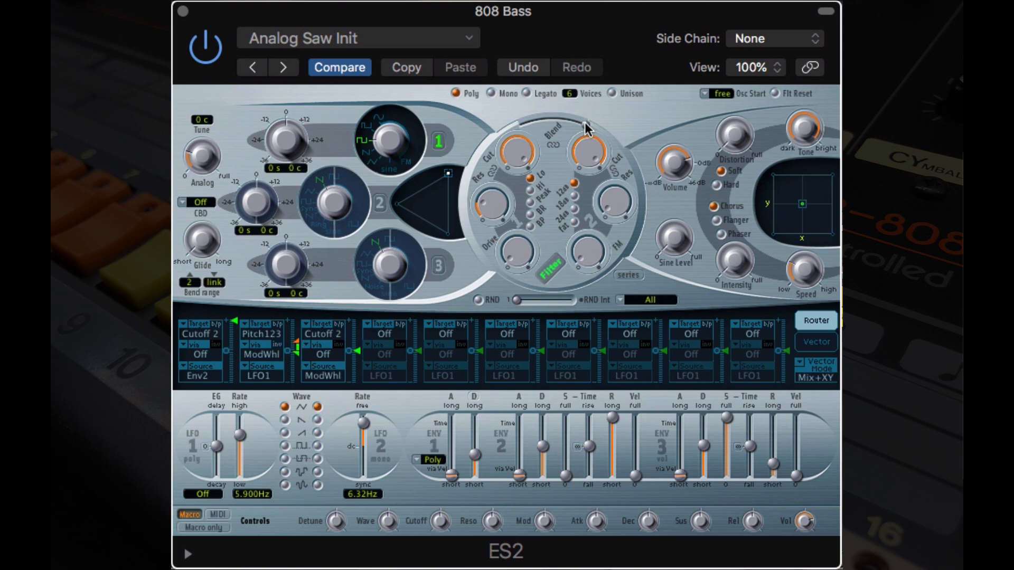
Step: Shift the filter blend toward filter 1 and lower filter 1's cutoff
drag(585, 127, 523, 122)
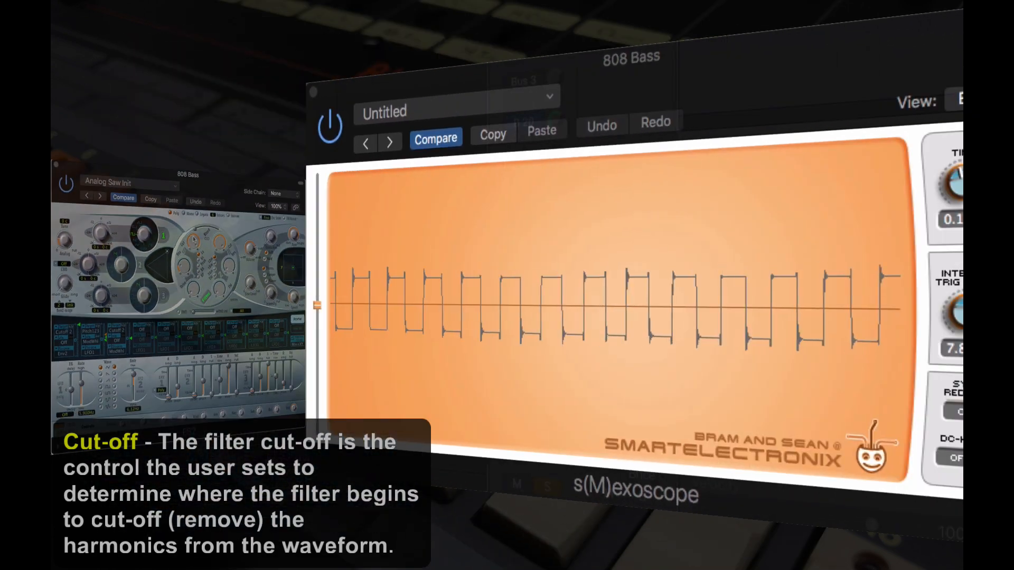
drag(193, 240, 189, 289)
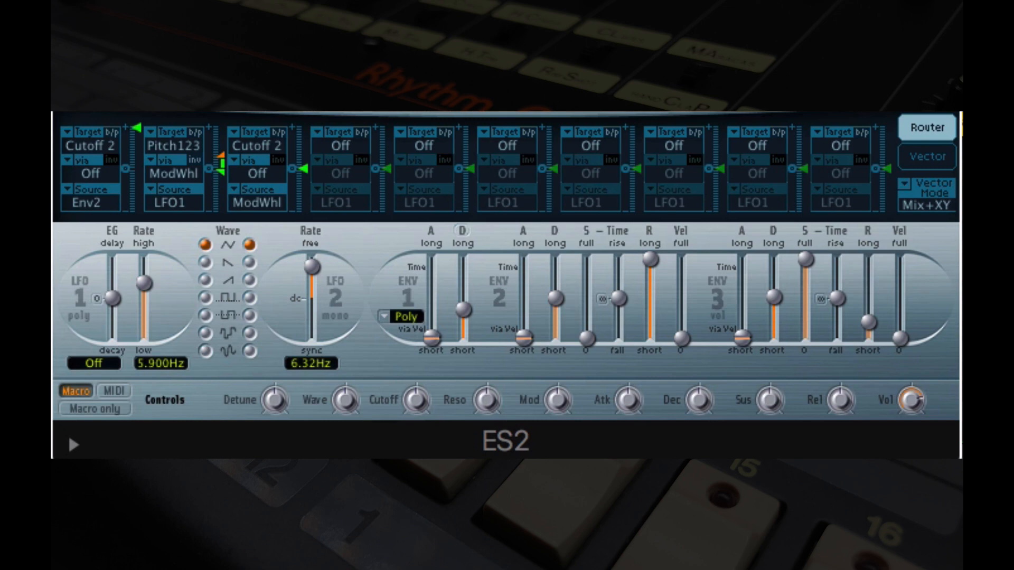
Step: Set the second modulation routing's source to Env2 and switch its via modulator to Off
click(169, 203)
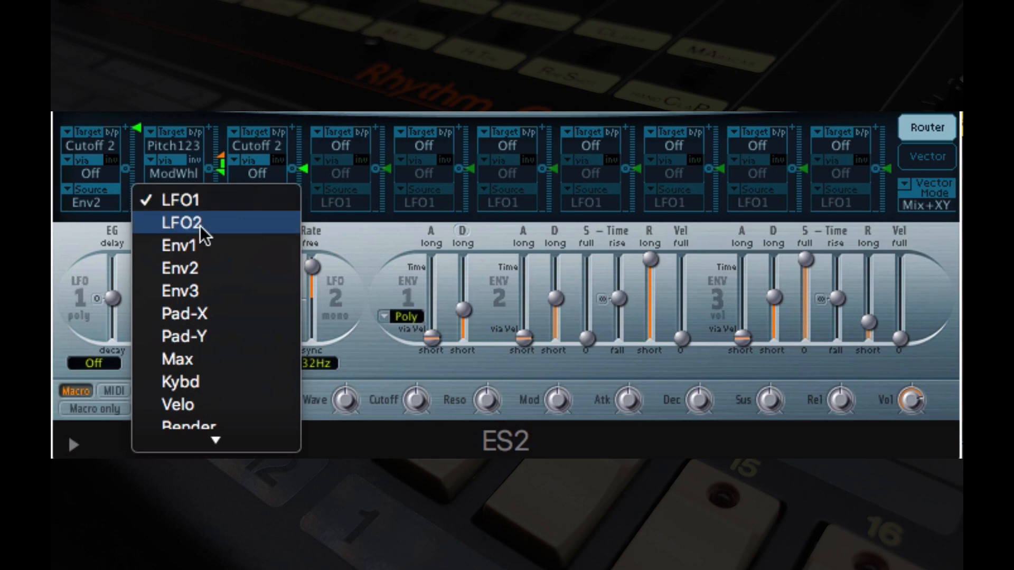
click(214, 271)
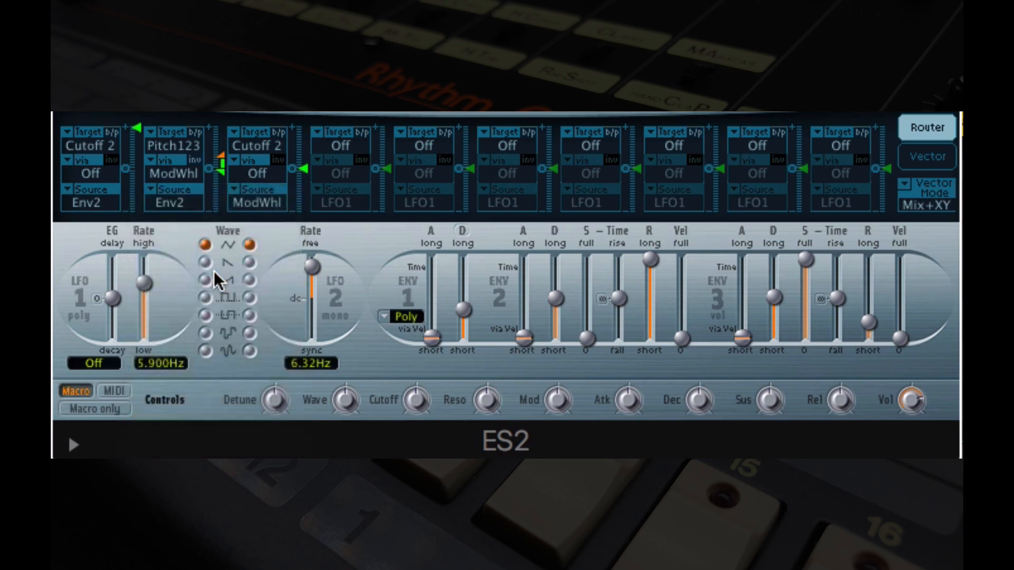
click(187, 174)
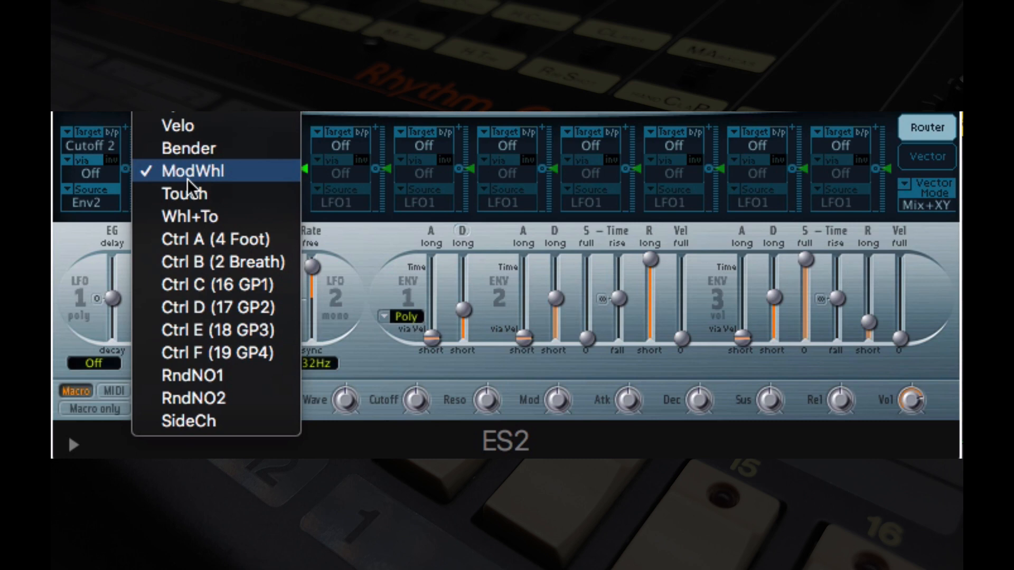
click(171, 1)
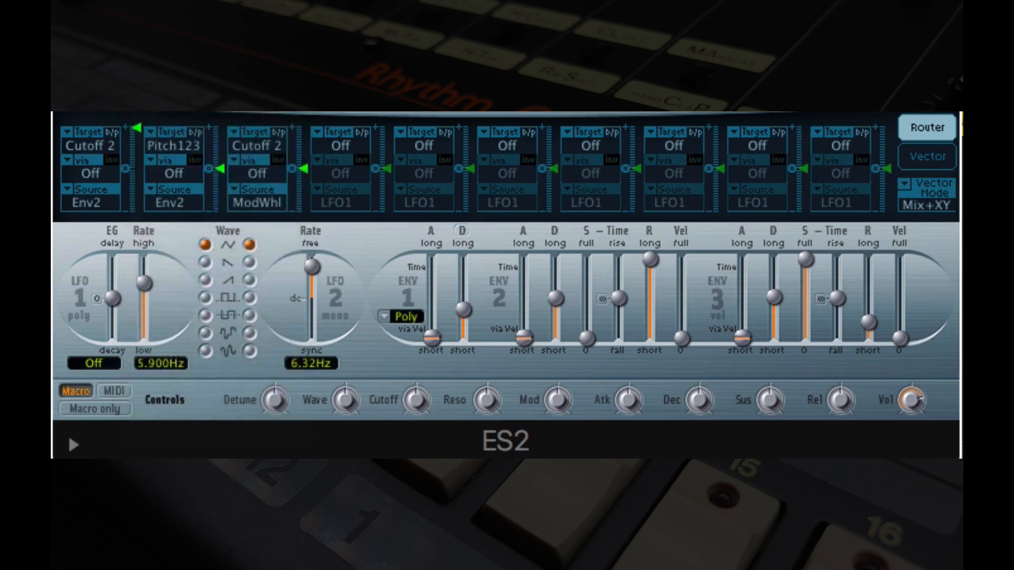
Step: Target the second modulation routing at Pitch 1 and raise its modulation amount to near the maximum
click(170, 144)
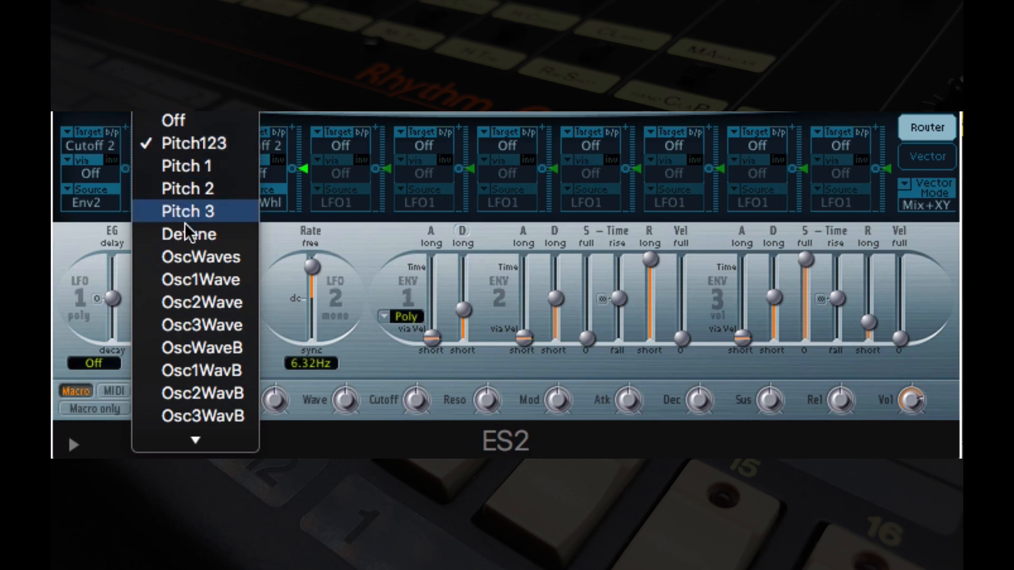
mouse_move(190, 436)
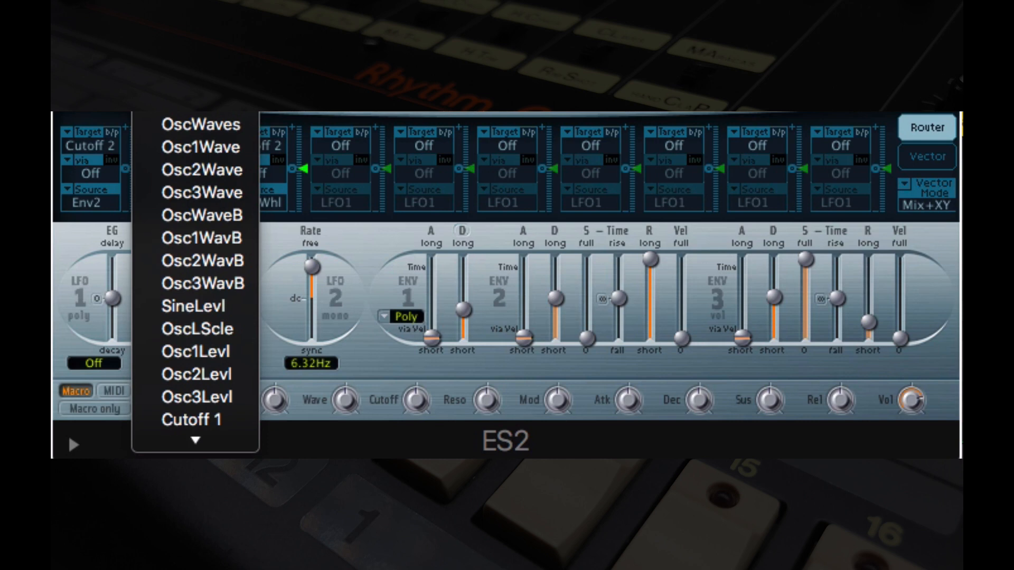
key(Escape)
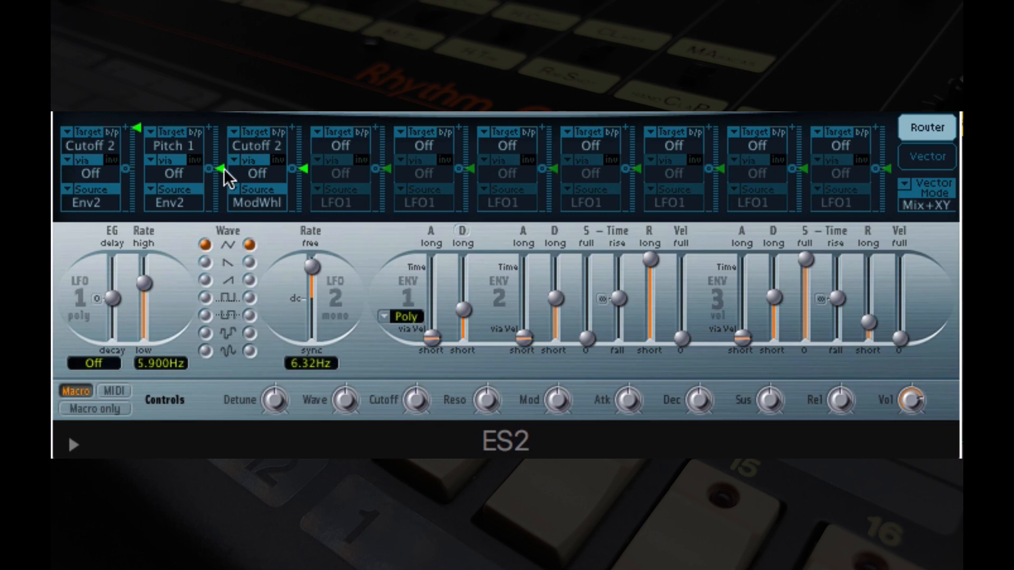
drag(223, 169, 225, 152)
drag(225, 152, 234, 116)
drag(224, 136, 226, 134)
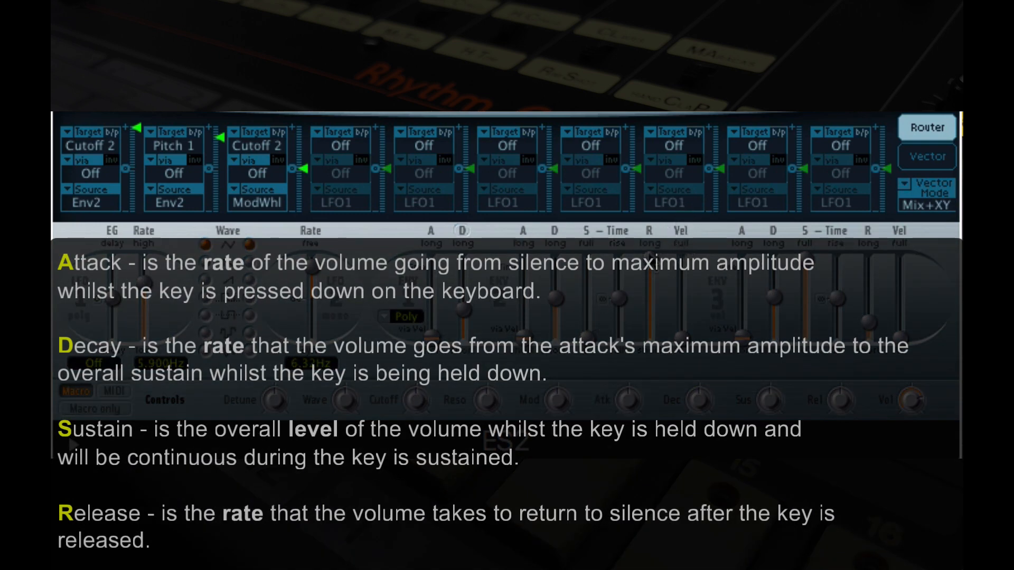
Step: Shape envelope 2 with the shortest release and attack and a slightly shorter decay
drag(646, 264, 642, 344)
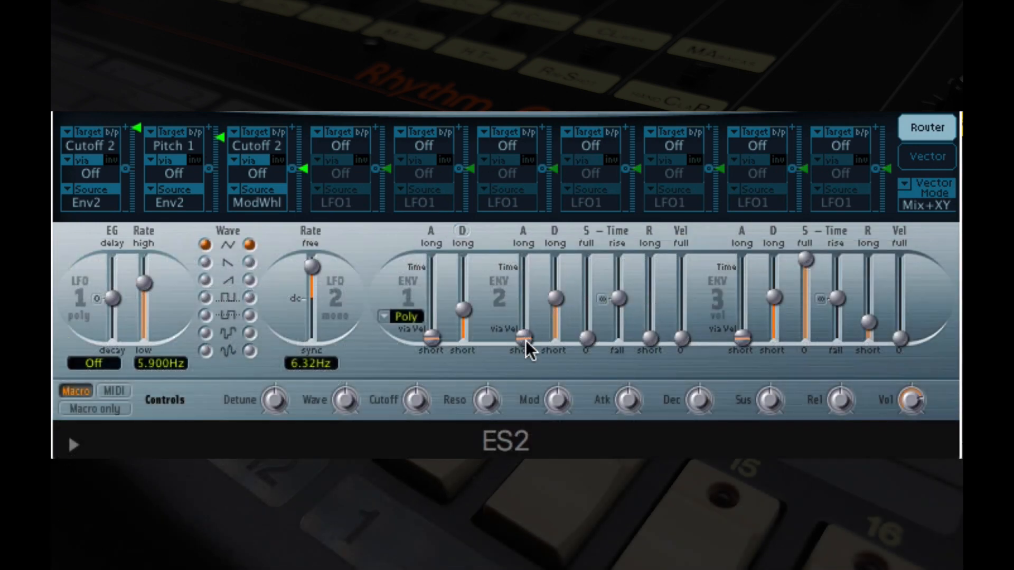
drag(525, 340, 550, 286)
drag(531, 282, 523, 350)
drag(558, 296, 559, 322)
drag(556, 315, 561, 309)
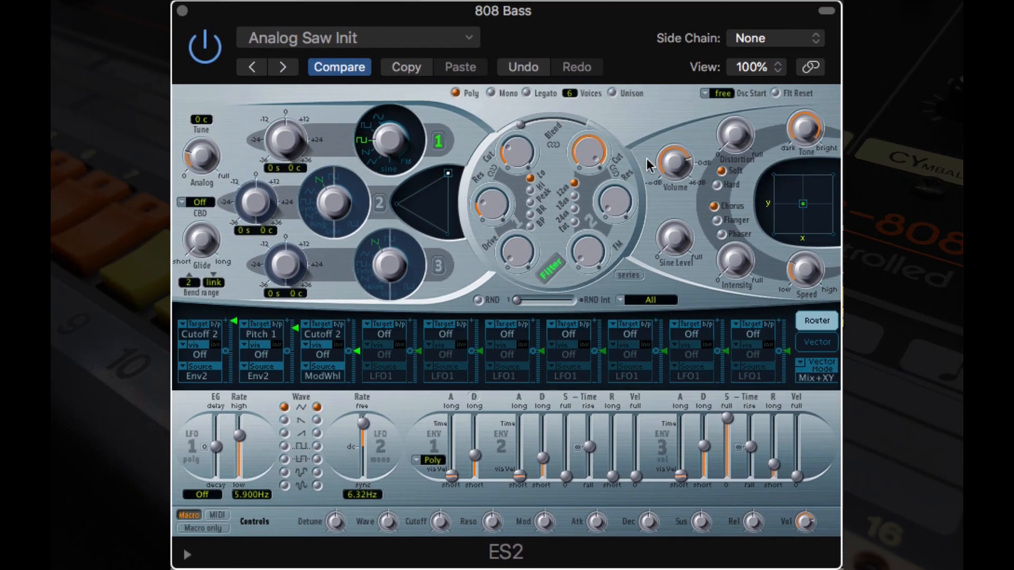
Step: Set the synth's voice mode to Legato
click(491, 92)
click(456, 93)
click(528, 93)
Step: Raise envelope 3's release time to about 2200 ms
mouse_move(774, 470)
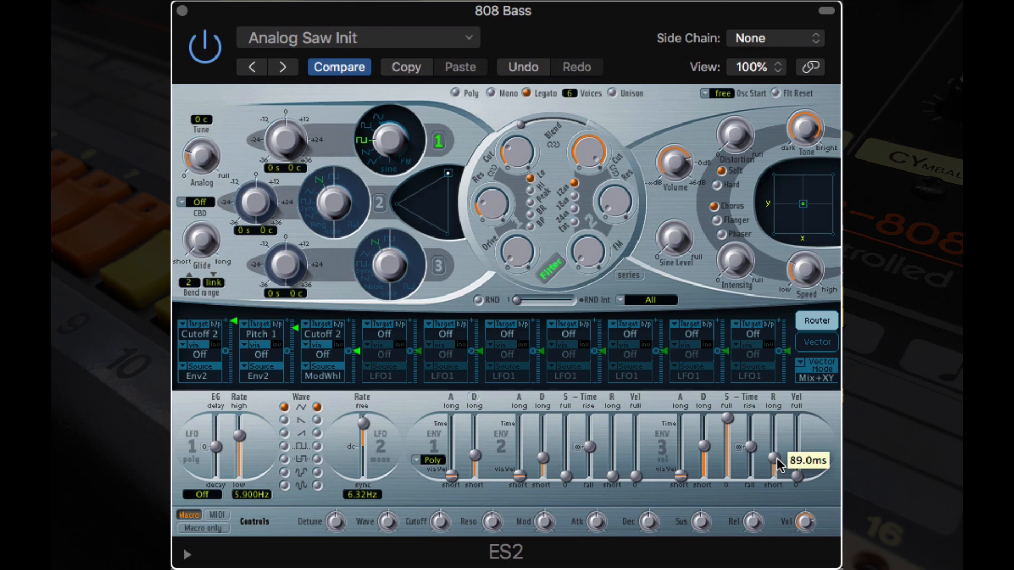
drag(777, 457, 780, 441)
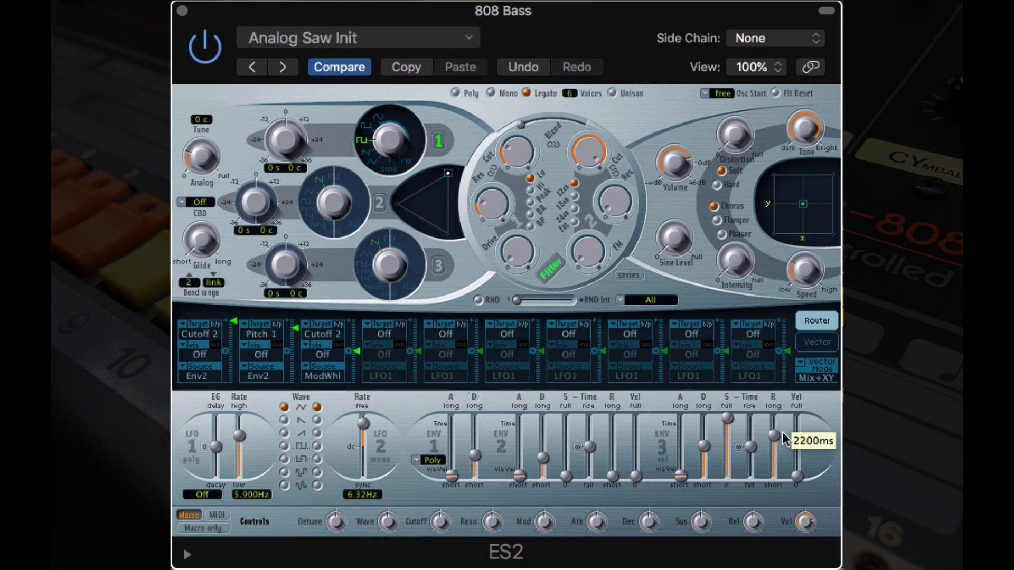
drag(785, 440, 785, 439)
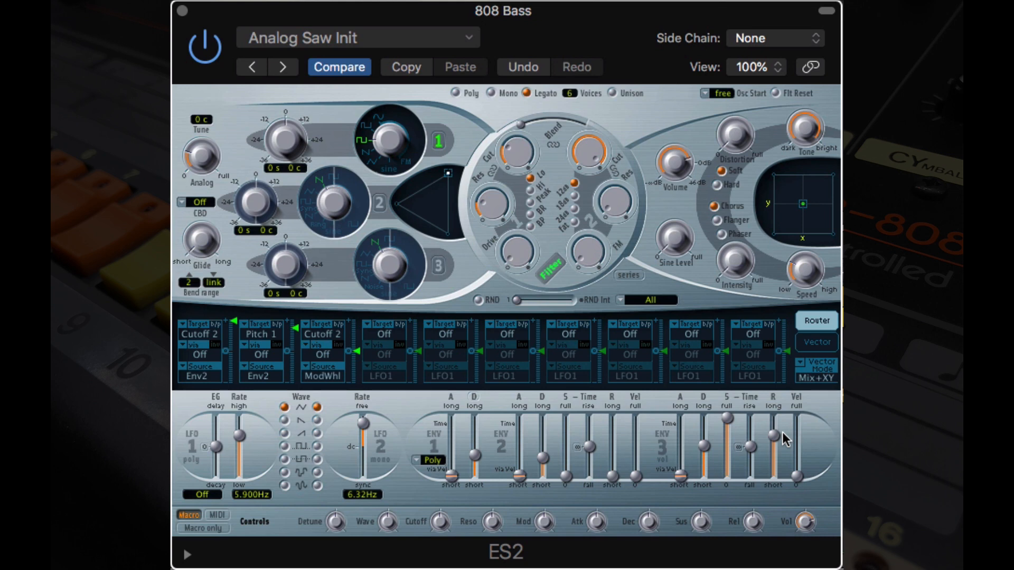
drag(777, 434, 779, 445)
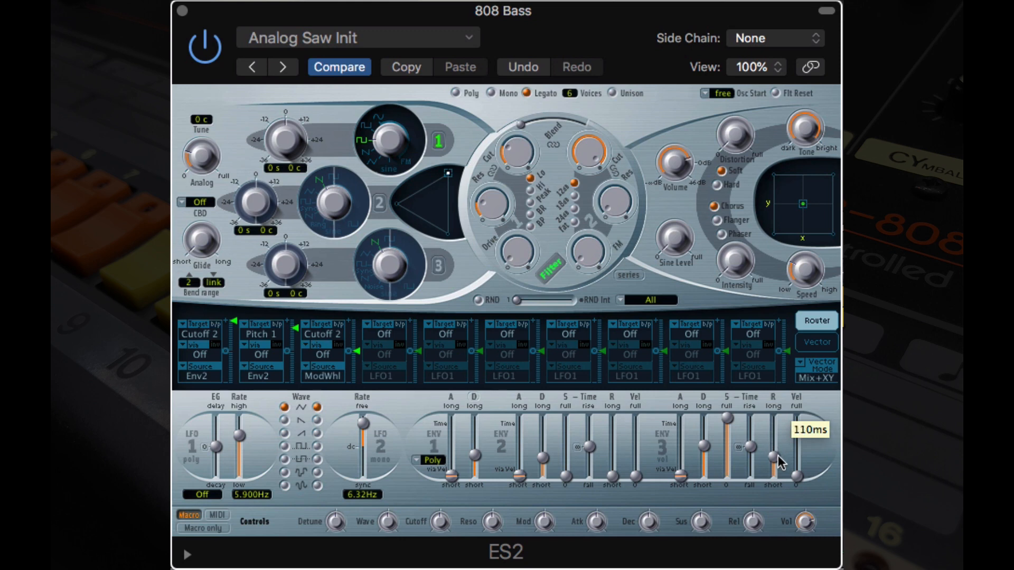
drag(778, 456, 779, 452)
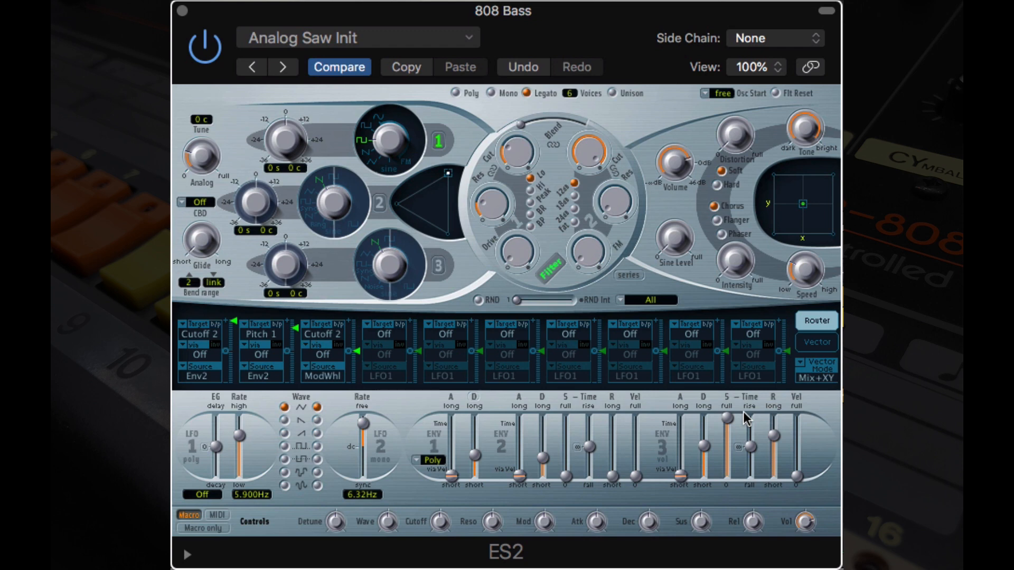
Step: Shape envelope 3 with zero sustain, a longer decay and a slightly longer attack
drag(732, 411, 731, 477)
drag(707, 443, 708, 456)
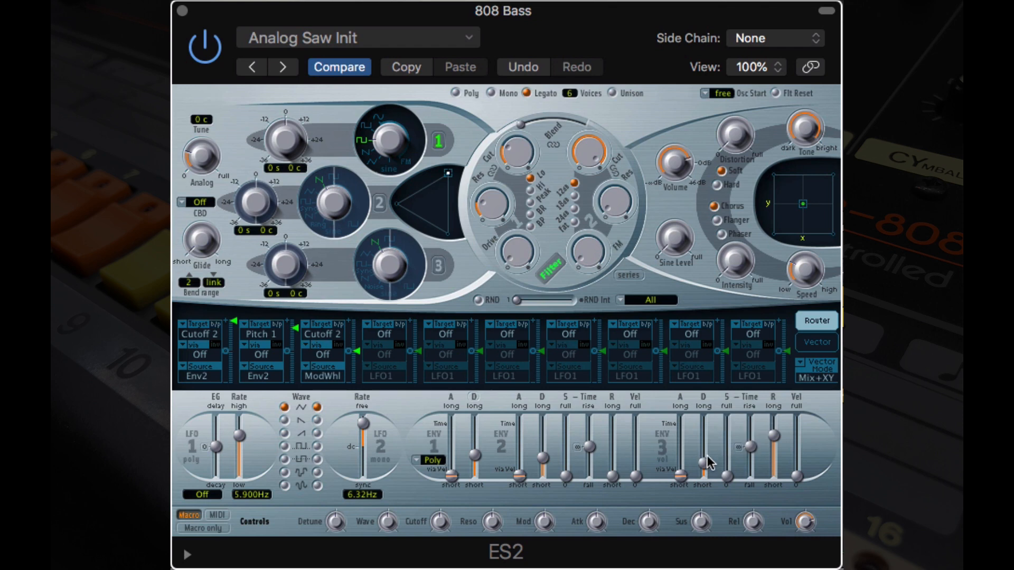
drag(708, 457, 728, 434)
click(707, 426)
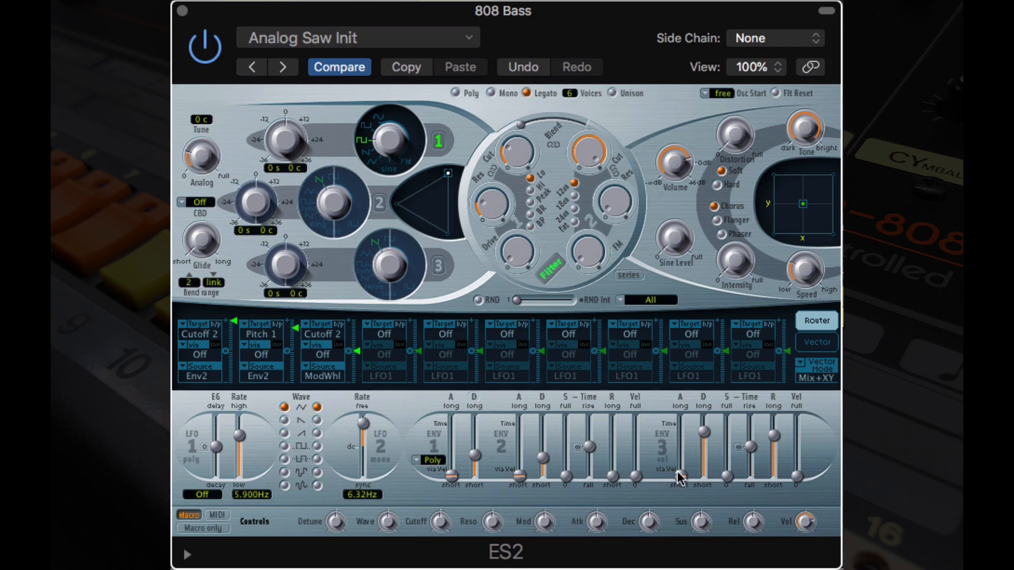
drag(678, 473, 685, 476)
mouse_move(683, 464)
mouse_down()
mouse_move(681, 485)
mouse_move(685, 477)
mouse_up()
Step: Add a little drive to filter 1 and raise its resonance to a moderate level
drag(514, 246, 513, 242)
click(490, 203)
drag(491, 205, 512, 154)
drag(493, 201, 502, 177)
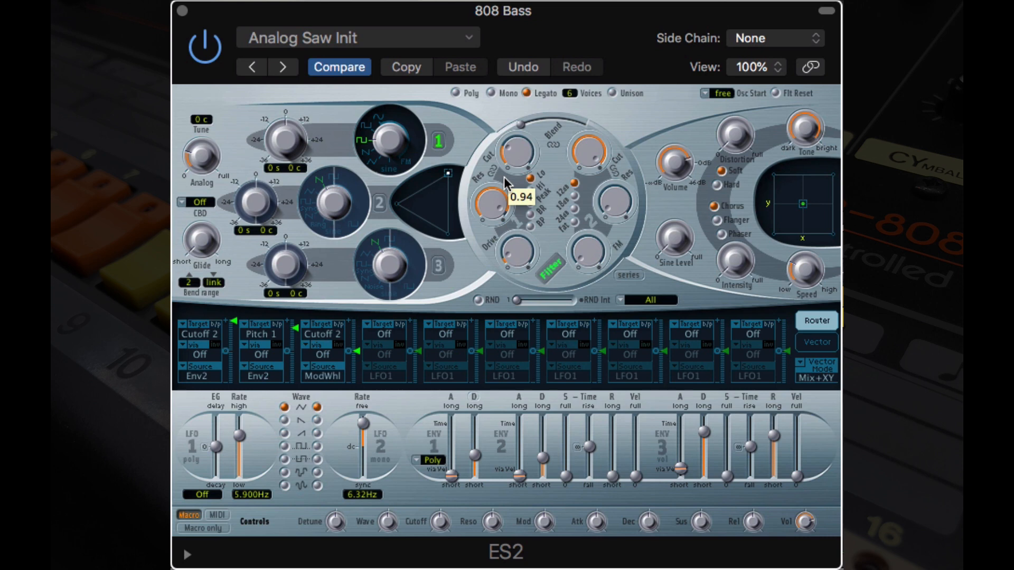
drag(500, 182, 483, 252)
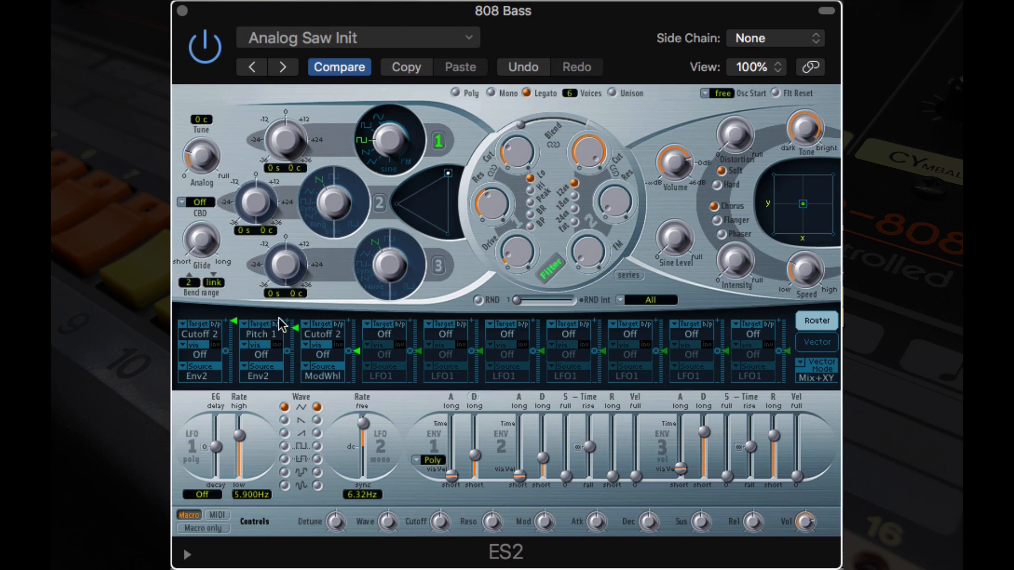
Step: Set the third modulation routing's source to Env2 and its target to Cutoff 1
click(329, 379)
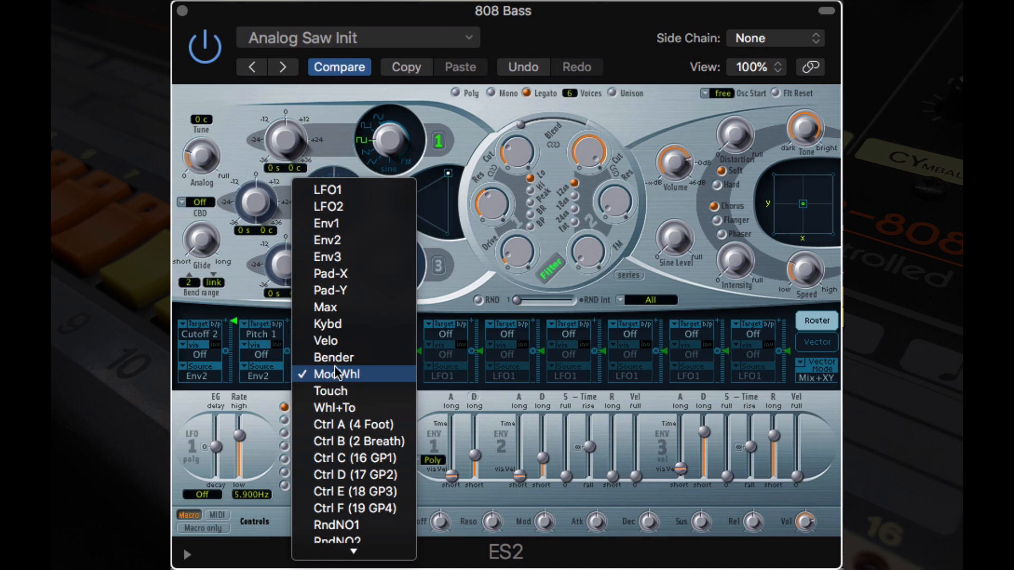
click(364, 240)
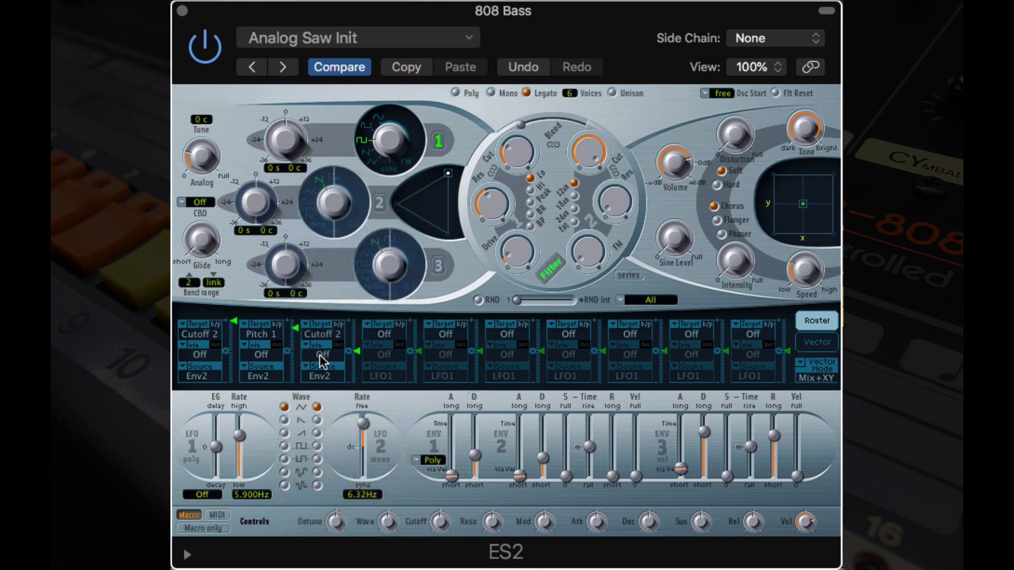
click(324, 337)
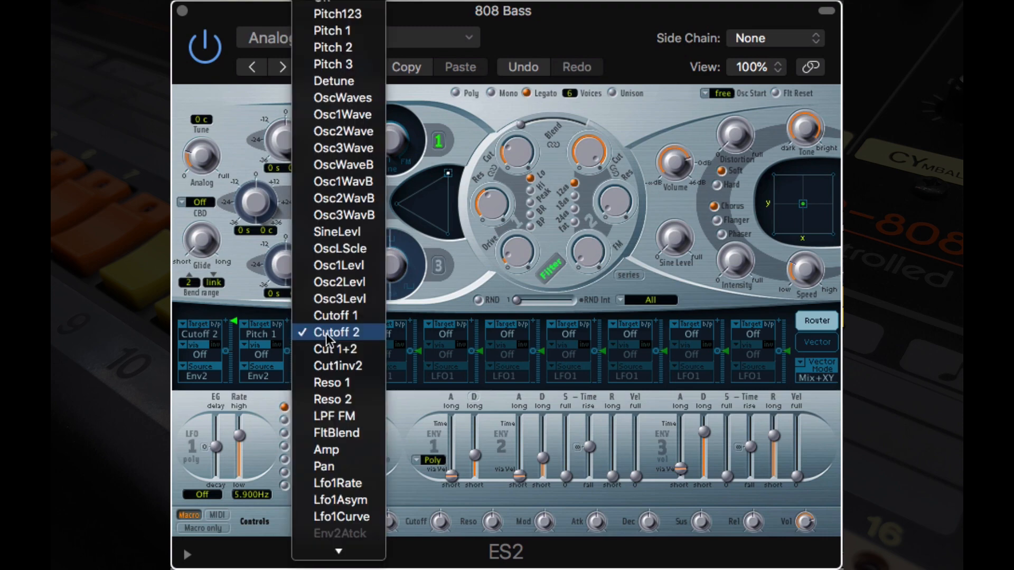
click(337, 312)
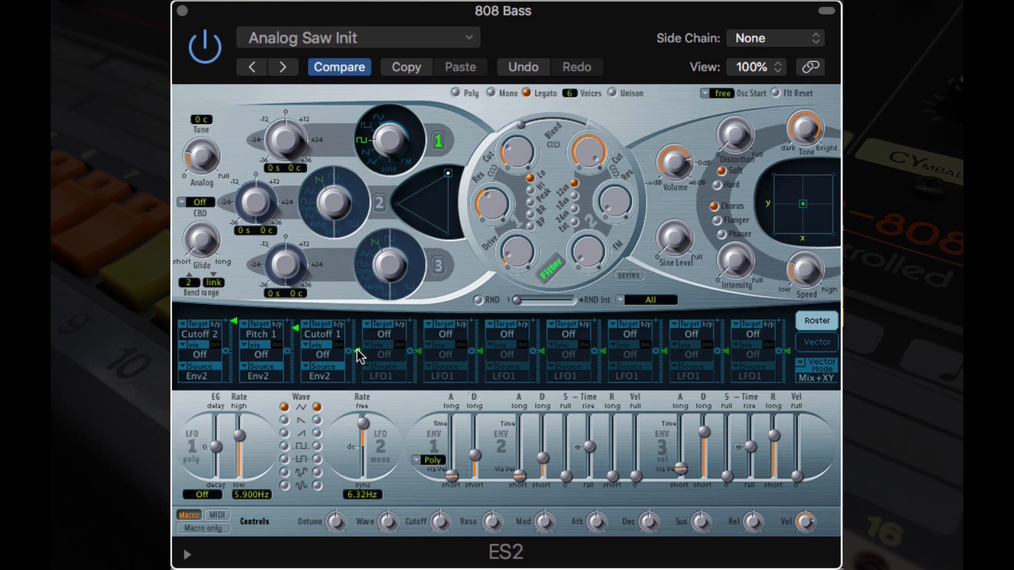
Step: Set the third modulation routing's amount slightly above zero and lengthen the glide time
drag(356, 350, 363, 314)
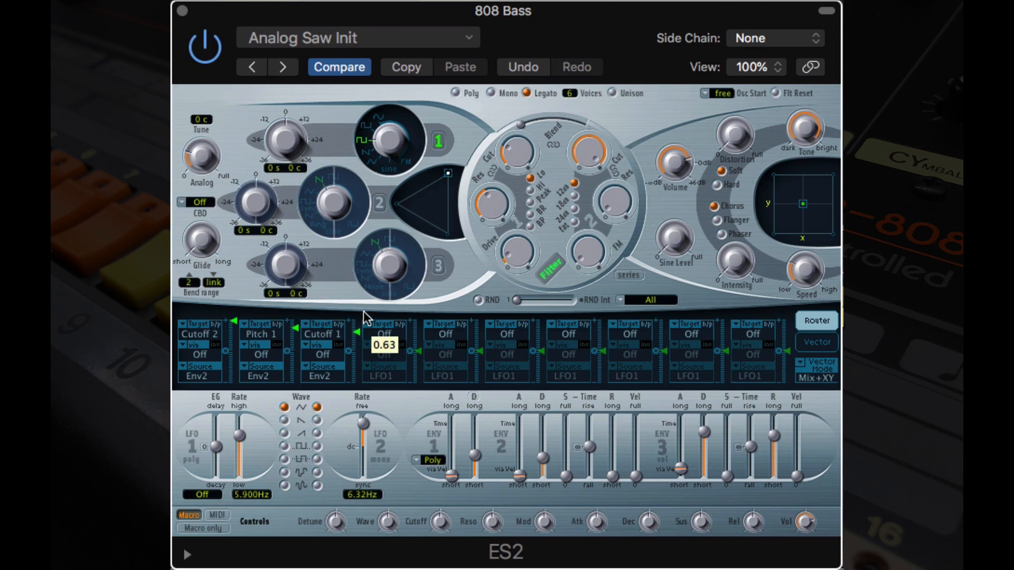
drag(364, 318, 363, 317)
drag(360, 328, 355, 360)
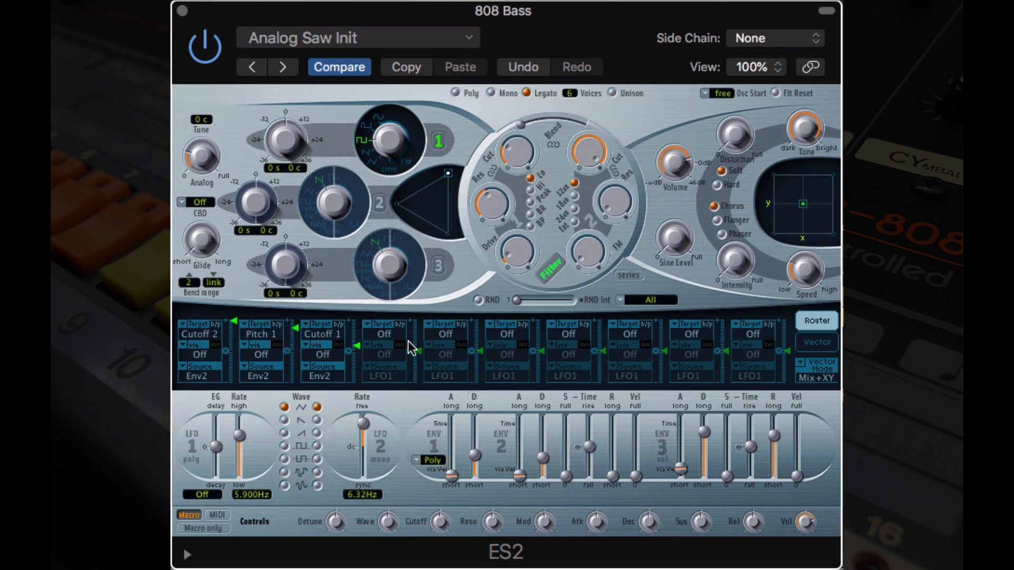
drag(362, 344, 361, 356)
drag(360, 356, 364, 351)
drag(211, 239, 253, 161)
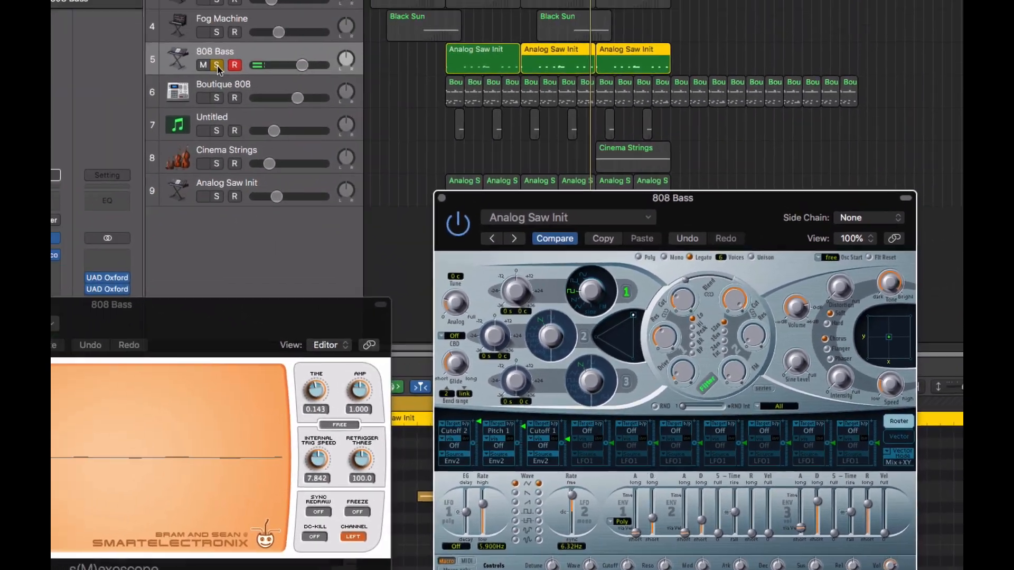
Step: Unsolo the 808 Bass track and play the arrangement with cycling off, stopping at bar 33
click(217, 65)
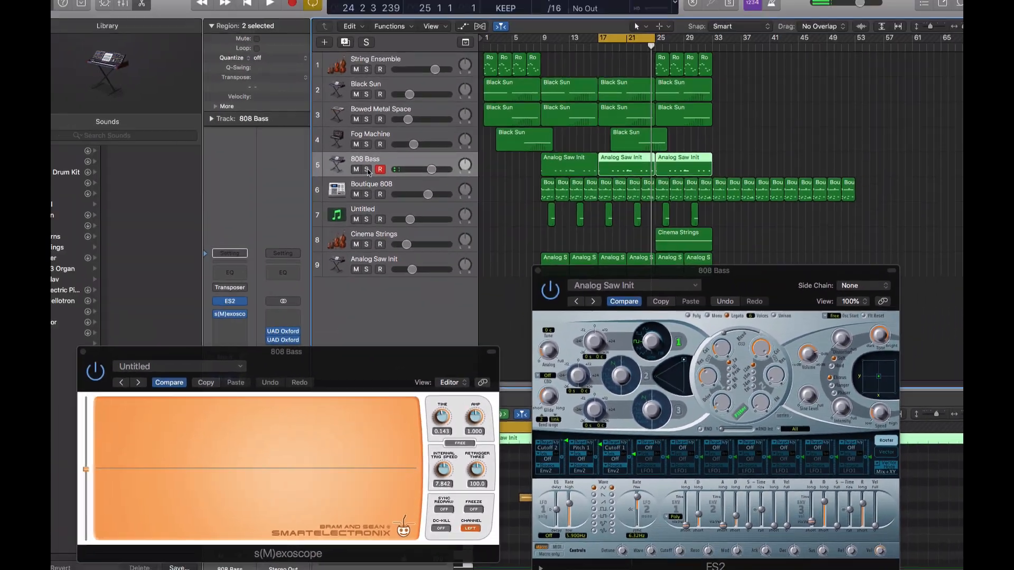
key(c)
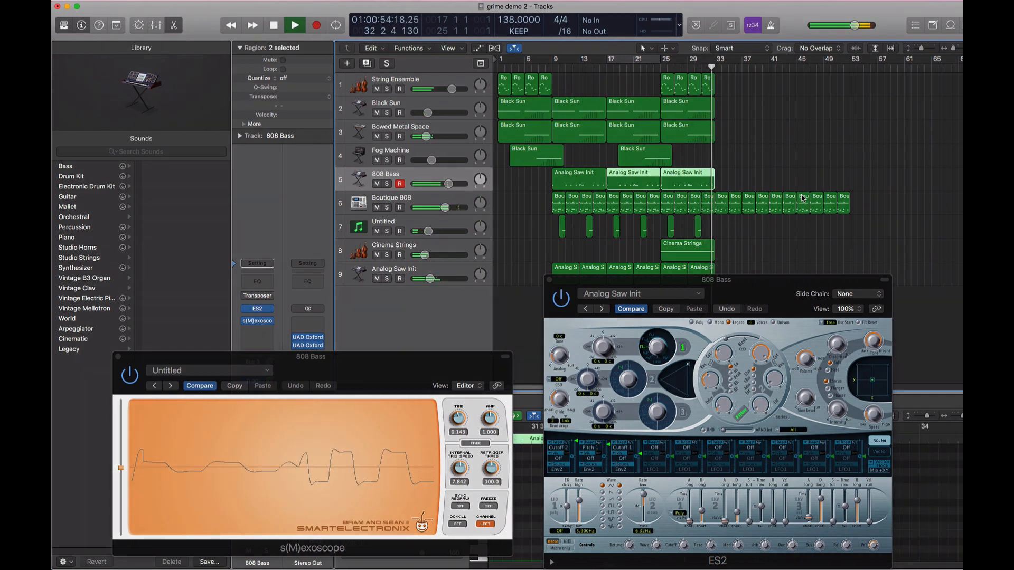
key(space)
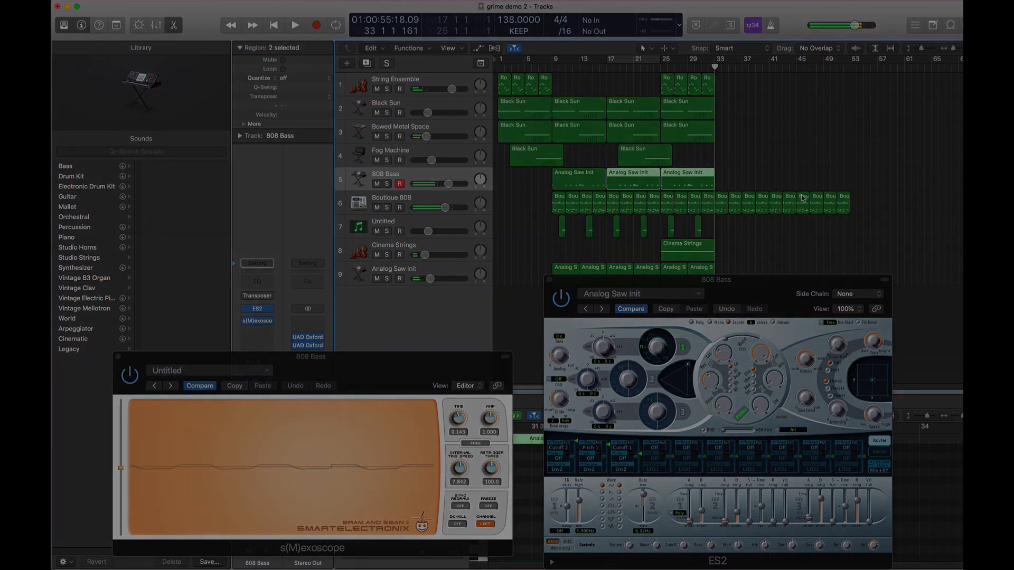